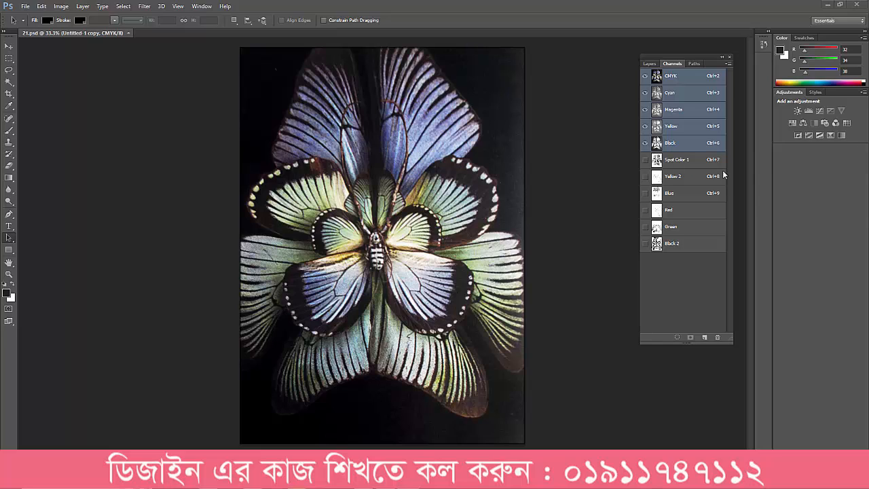
Compare the Spot Color 1 channel with the CMYK composite and display Path 1 over the image.
left_click(677, 162)
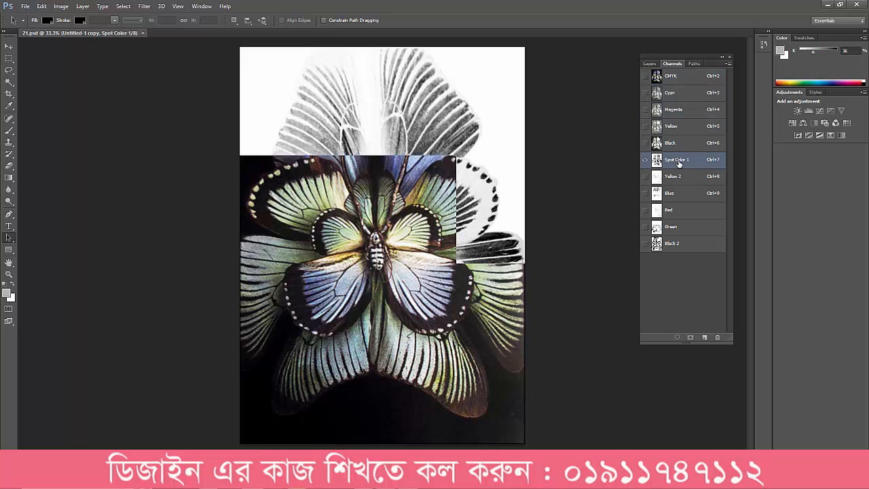
left_click(681, 77)
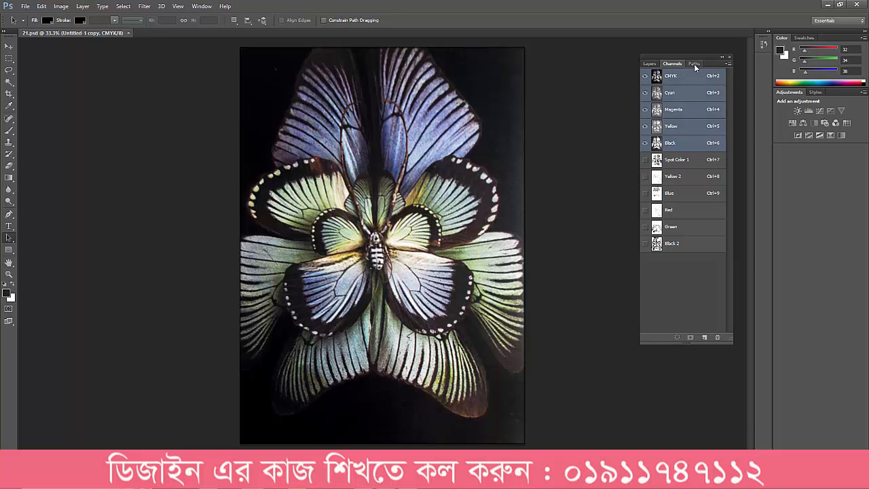
left_click(694, 64)
left_click(676, 82)
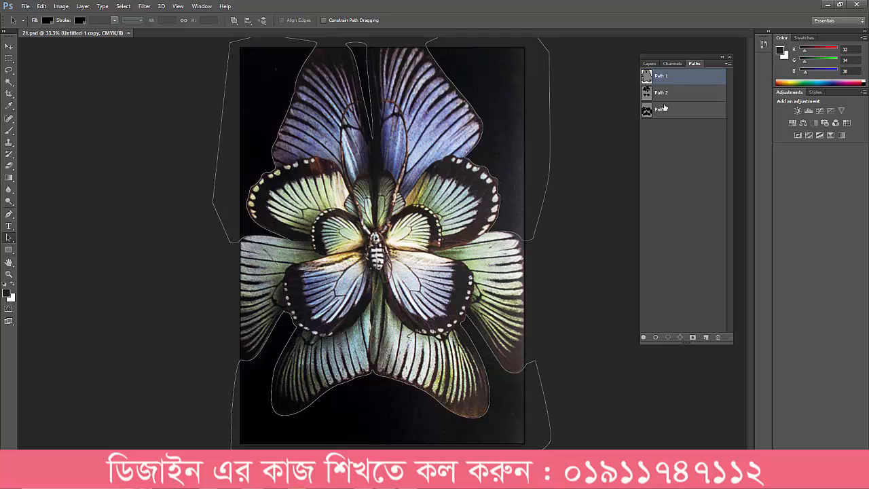
Inspect the anchor points of Path 2 and Path 3 over the butterfly wings.
left_click(666, 93)
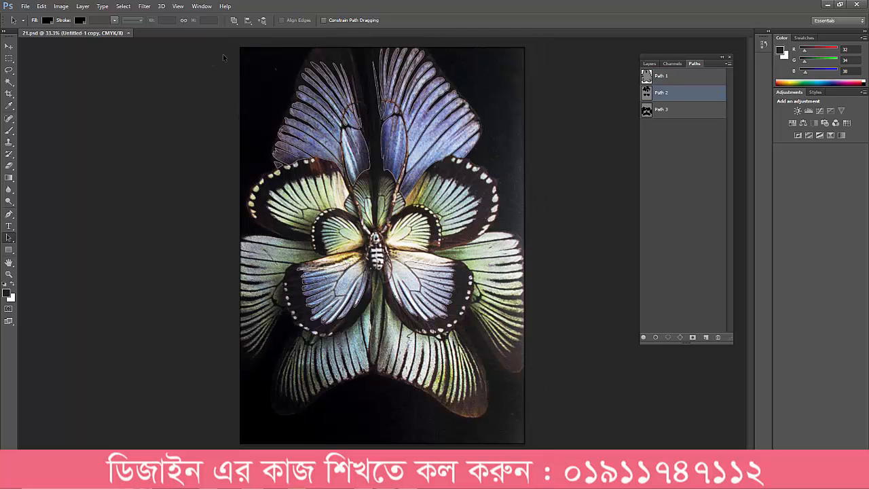
left_click_drag(246, 50, 534, 445)
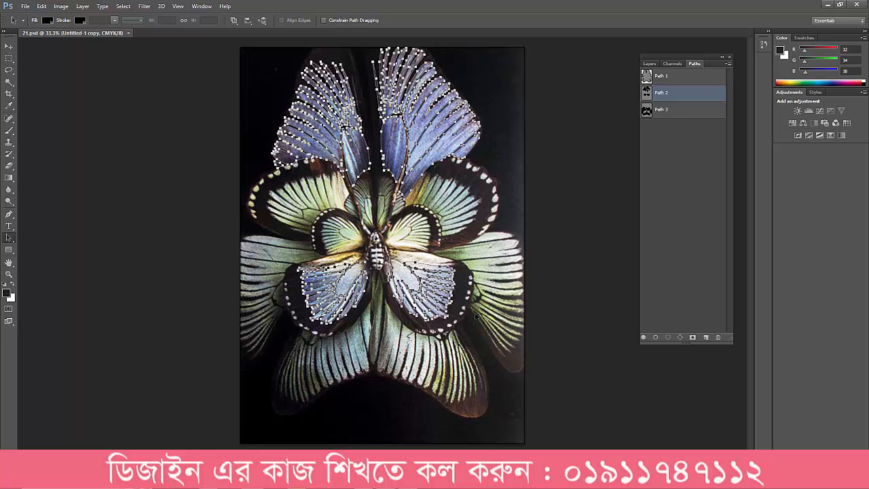
left_click(419, 197)
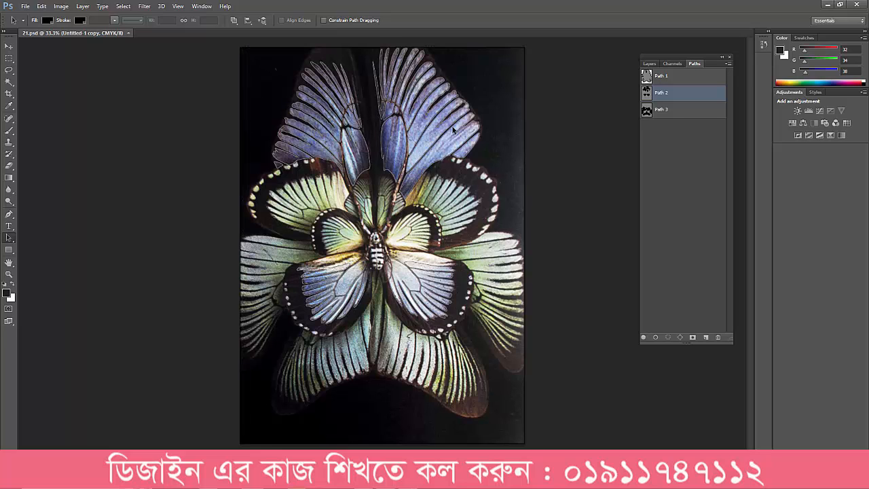
left_click(664, 113)
left_click_drag(180, 87, 581, 438)
left_click(584, 373)
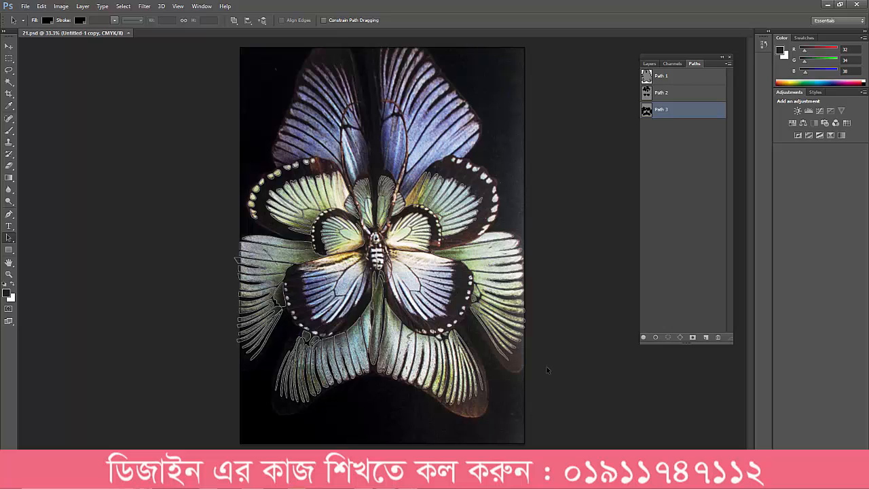
Nudge the upper-left background outline of Path 1 slightly to the right and deselect the path.
left_click(666, 79)
left_click(226, 68)
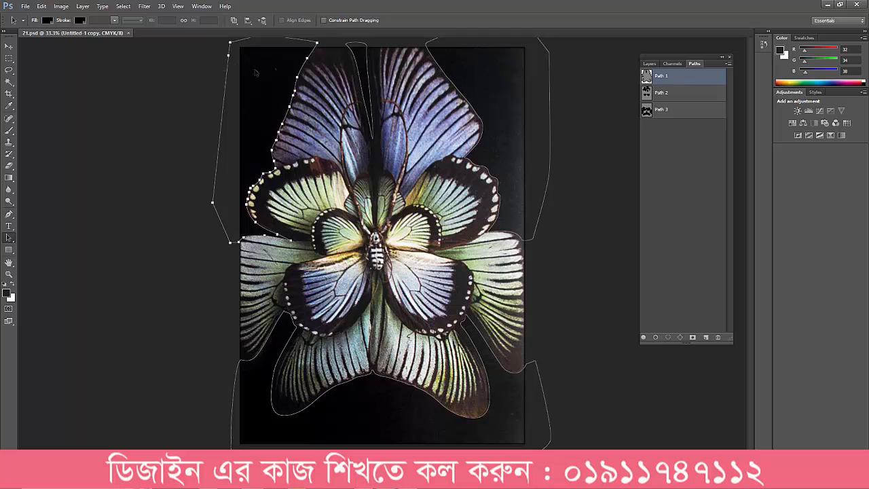
key("shift+Right")
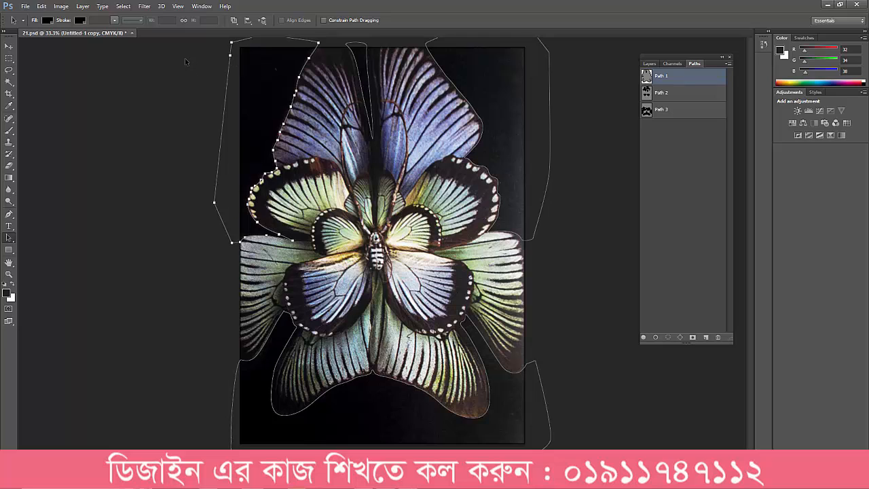
left_click_drag(198, 85, 573, 372)
left_click(661, 123)
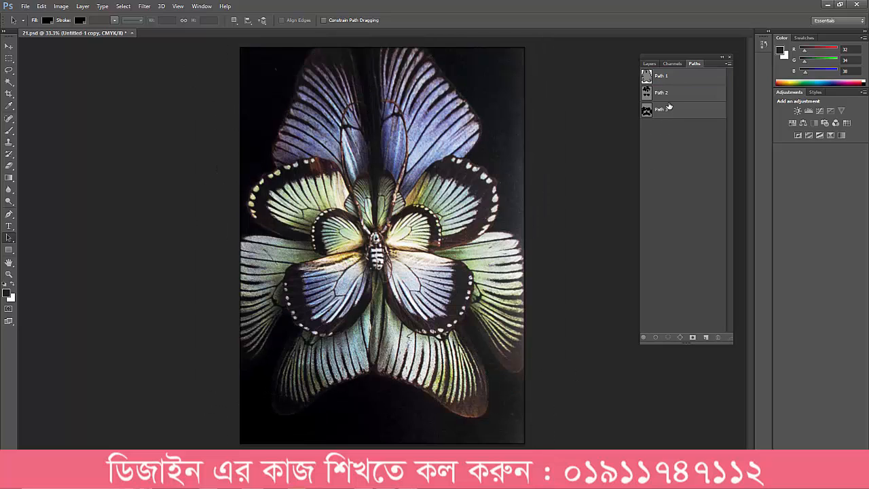
Isolate the Spot Color 1 channel and show the Yellow 2 channel together with it.
left_click(671, 63)
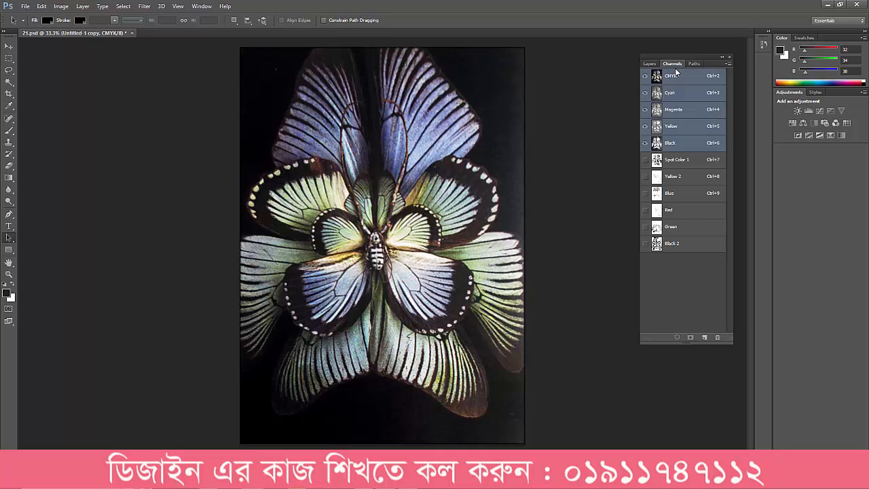
left_click(677, 160)
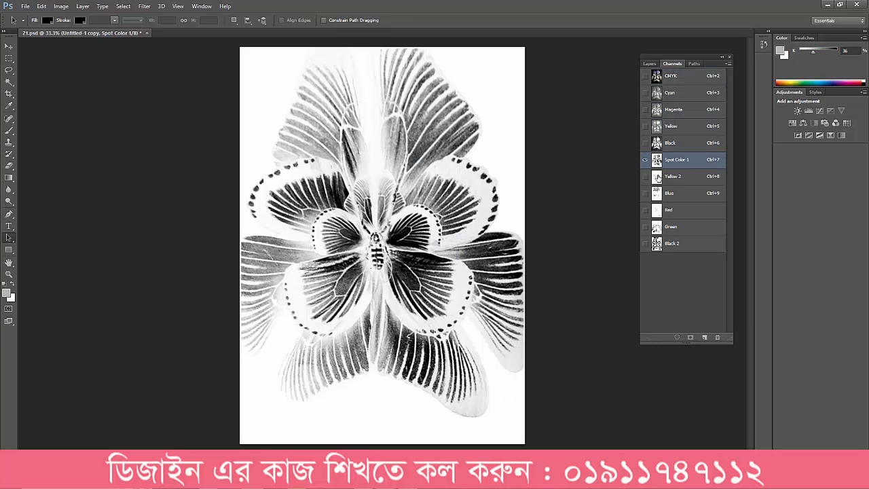
left_click(645, 177)
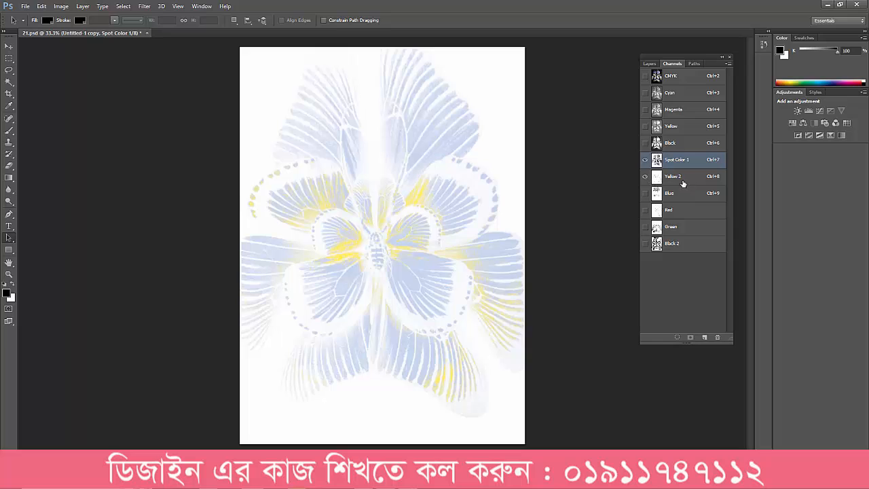
Toggle the Blue channel's visibility repeatedly to compare its contribution, leaving it shown.
left_click(646, 193)
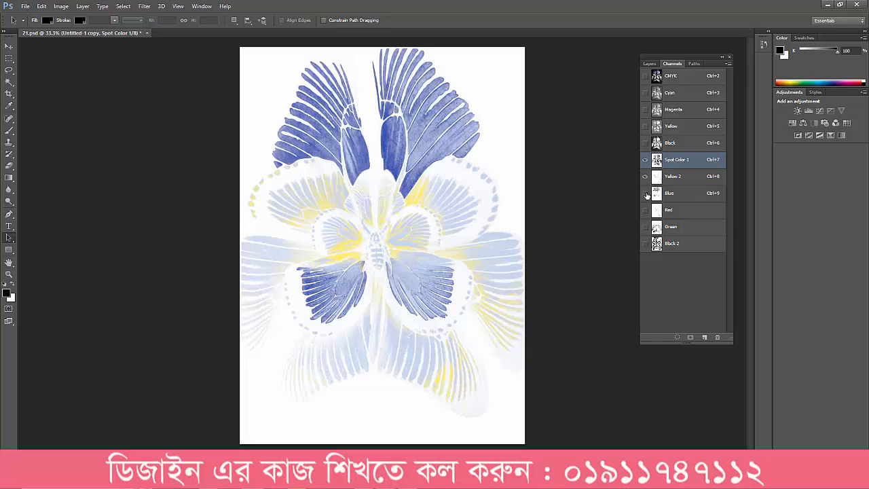
left_click(646, 195)
left_click(646, 194)
left_click(646, 195)
left_click(646, 194)
left_click(646, 194)
left_click(646, 194)
left_click(646, 195)
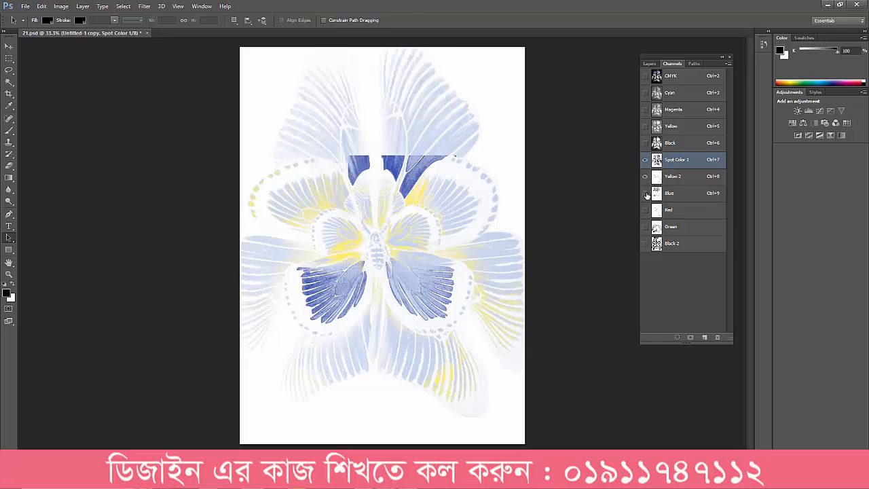
Toggle the Red channel's visibility repeatedly to compare its contribution, leaving it shown.
left_click(646, 211)
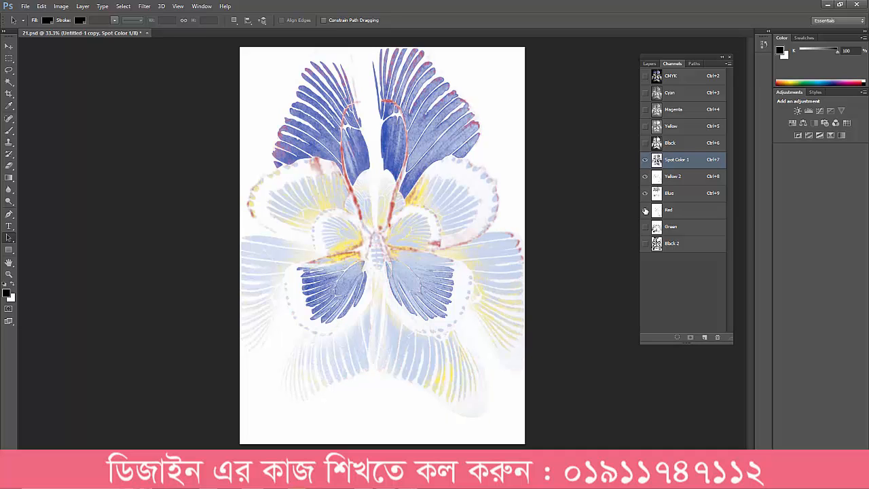
left_click(646, 211)
left_click(645, 210)
left_click(646, 211)
left_click(646, 210)
left_click(646, 210)
left_click(646, 210)
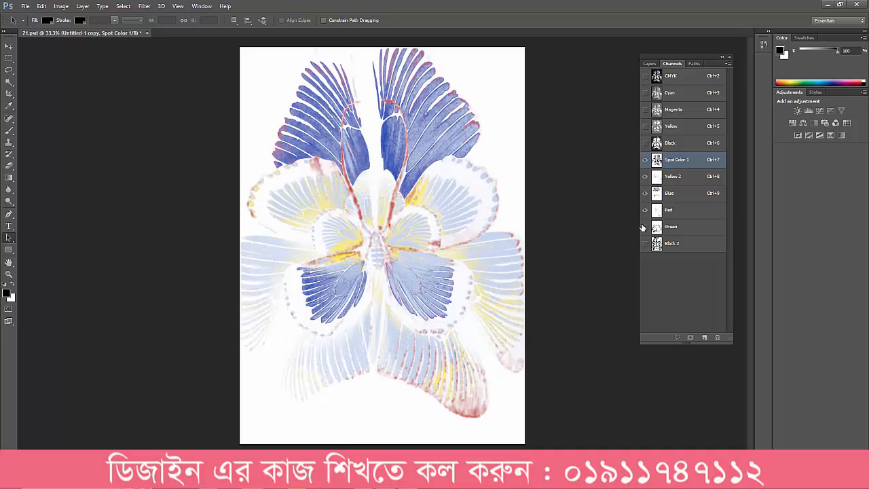
Toggle the Green channel's visibility repeatedly to compare its contribution, leaving it shown.
left_click(645, 228)
left_click(645, 228)
left_click(646, 228)
left_click(645, 227)
left_click(645, 228)
Toggle the Black 2 channel's visibility repeatedly to compare its contribution, leaving it shown and selected.
left_click(646, 243)
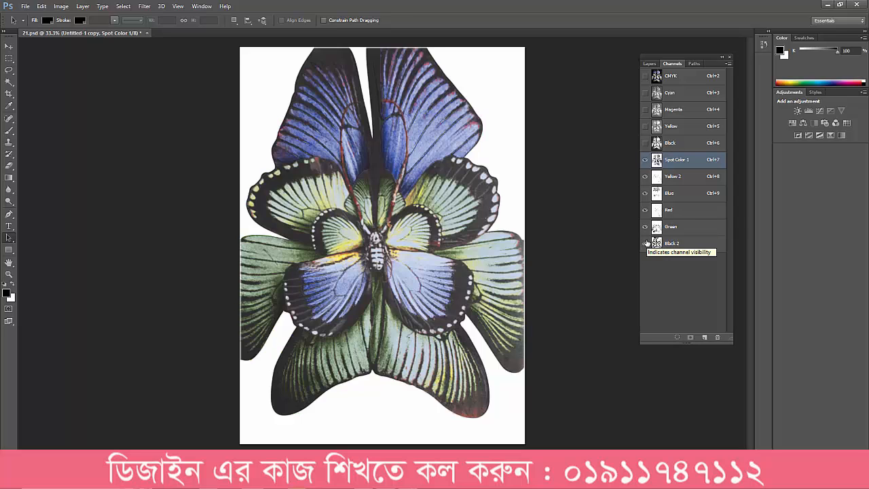
left_click(645, 243)
left_click(646, 243)
left_click(646, 243)
left_click(646, 243)
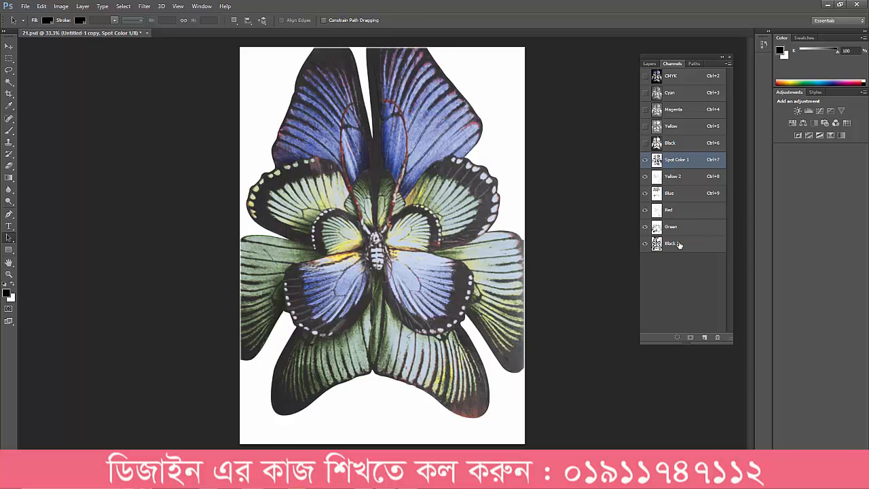
left_click(681, 244)
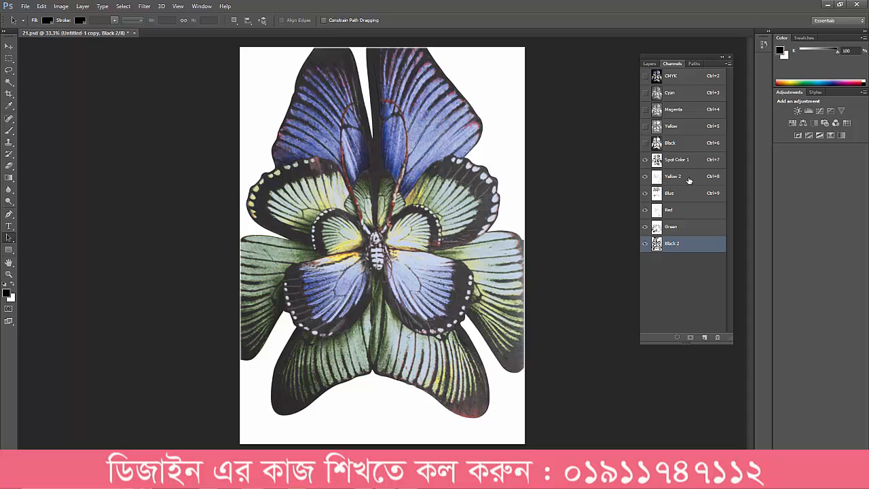
Return to the CMYK composite view and inspect the background outlines of Path 1.
left_click(682, 76)
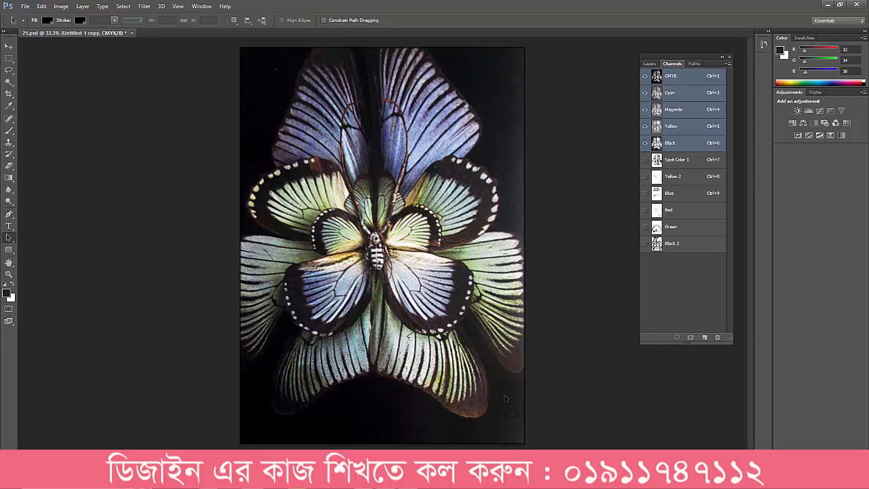
left_click(698, 63)
left_click(646, 75)
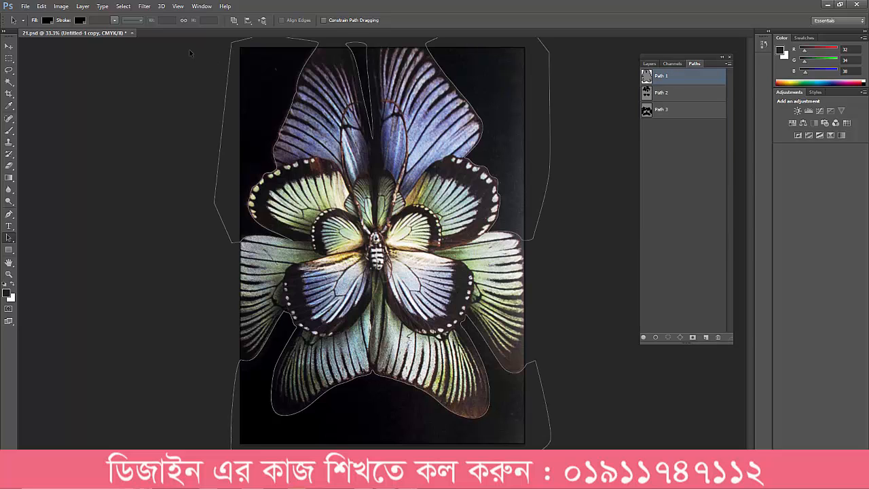
left_click_drag(193, 52, 557, 359)
Inspect Path 2's anchor points on the blue upper wings and the blue lower wings.
left_click(677, 91)
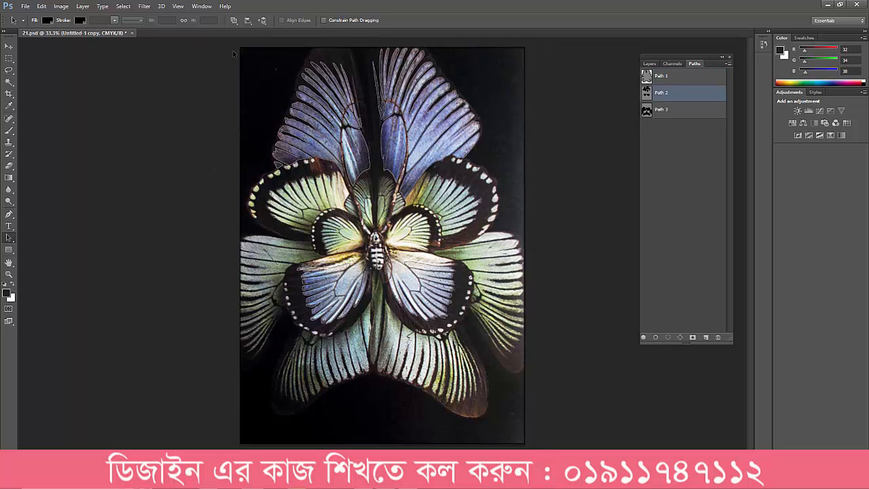
left_click_drag(233, 53, 535, 352)
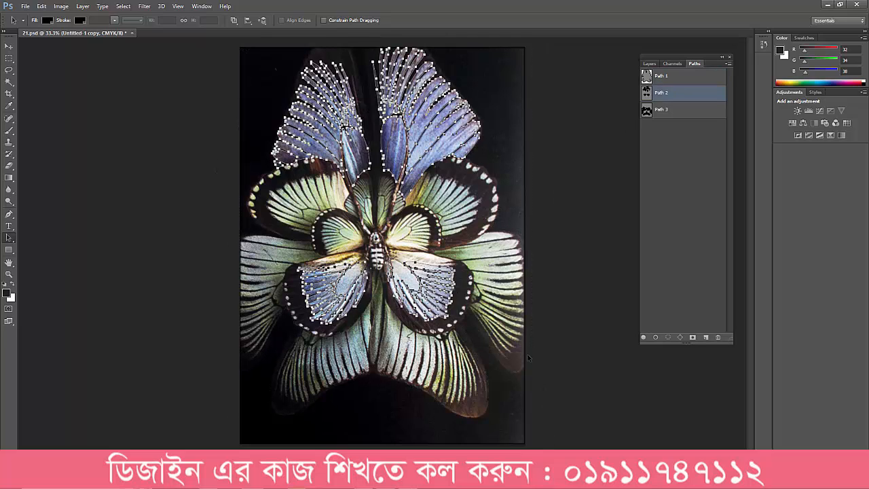
left_click(337, 334)
left_click_drag(284, 248, 497, 370)
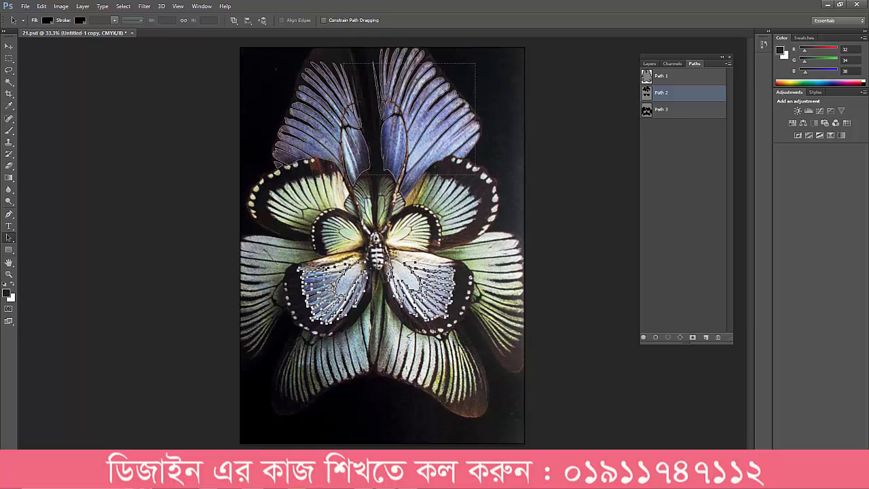
left_click(468, 74)
Examine Path 3's outlines around the green wings up close.
left_click(675, 110)
left_click_drag(226, 74, 574, 406)
left_click_drag(576, 362, 438, 191)
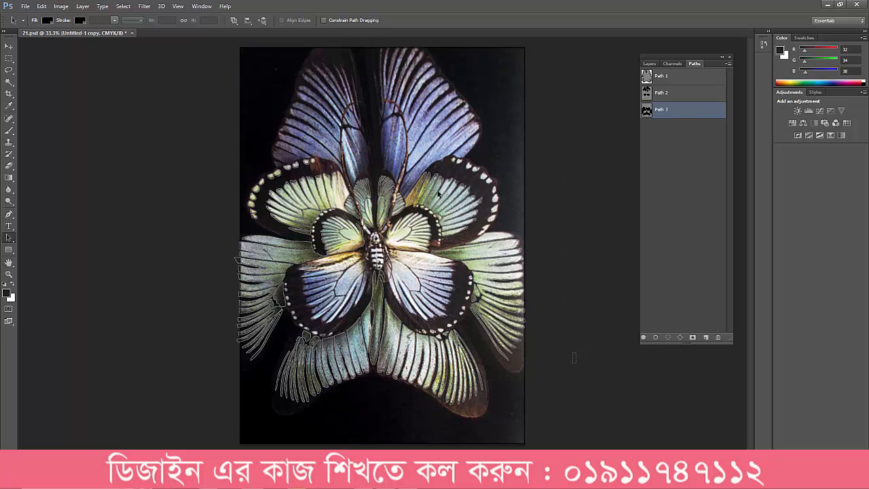
left_click(481, 181, "ctrl")
left_click(476, 189, "ctrl")
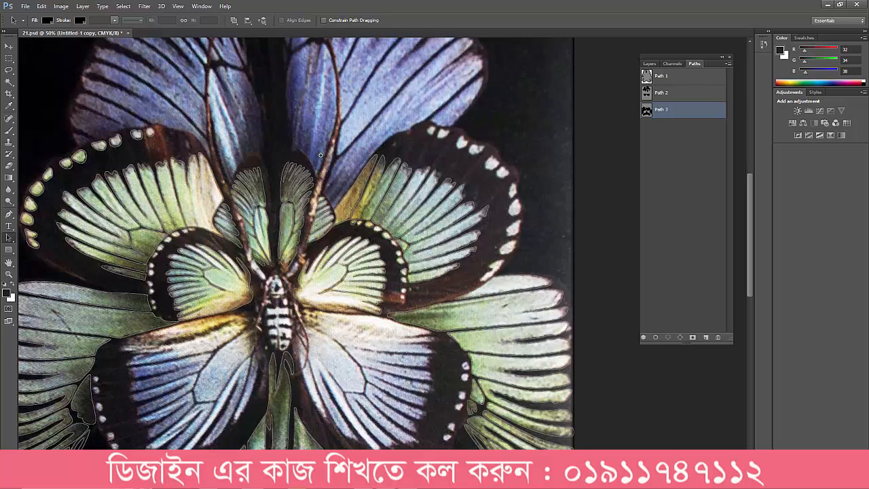
left_click_drag(281, 145, 527, 296)
left_click_drag(93, 197, 274, 131)
left_click_drag(523, 186, 396, 126)
left_click(451, 303, "alt")
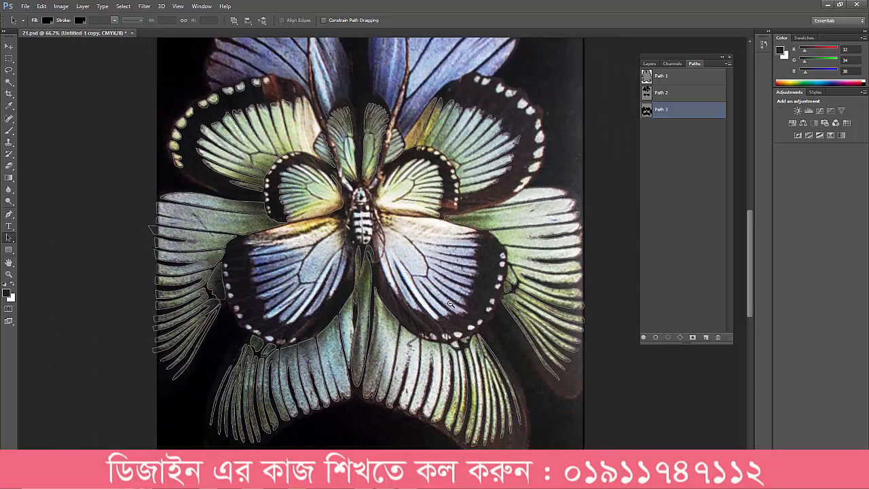
left_click(445, 302, "alt")
left_click(442, 302, "alt")
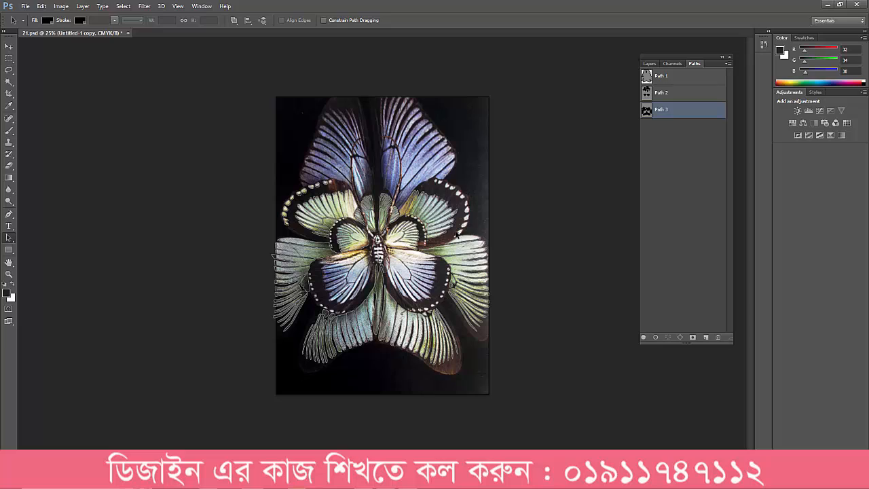
Cycle through Path 1, Path 2 and Path 3 to compare them, leaving no path selected.
left_click(670, 89)
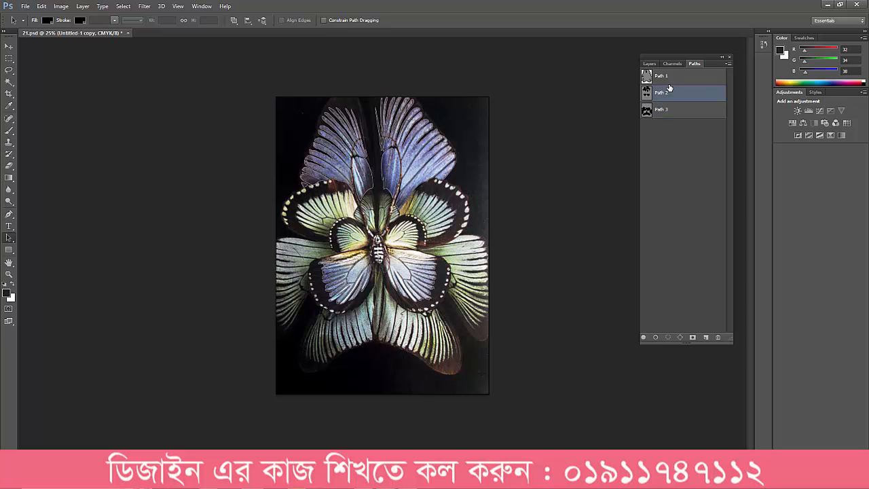
left_click(671, 79)
left_click(675, 93)
left_click(677, 111)
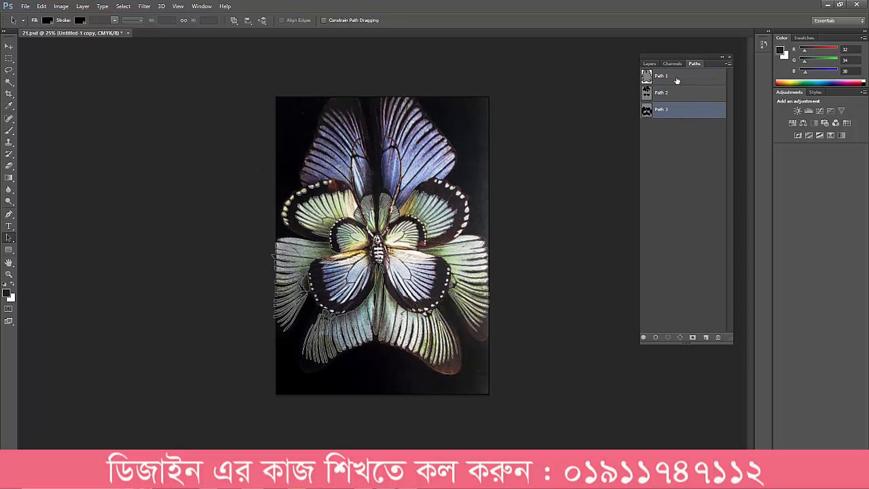
left_click(686, 124)
Show Spot Color 1 on its own, adding Yellow 2, Blue, Red and Green one by one to the view.
left_click(672, 63)
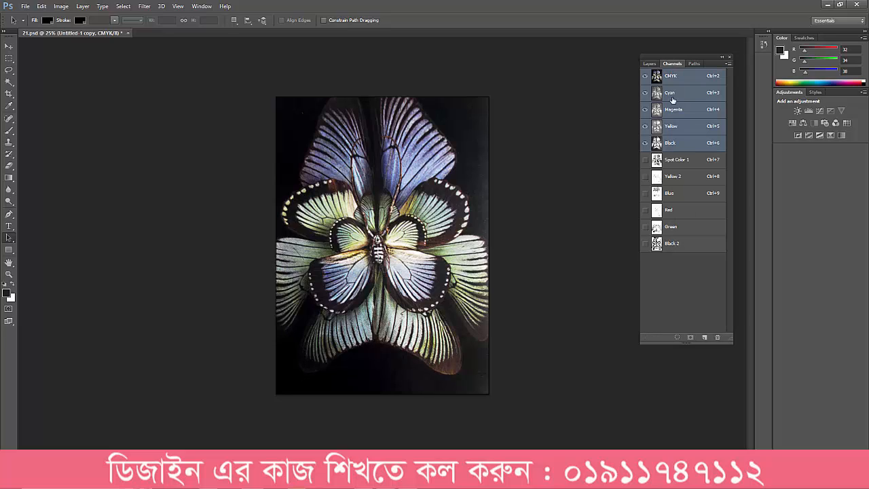
left_click(678, 162)
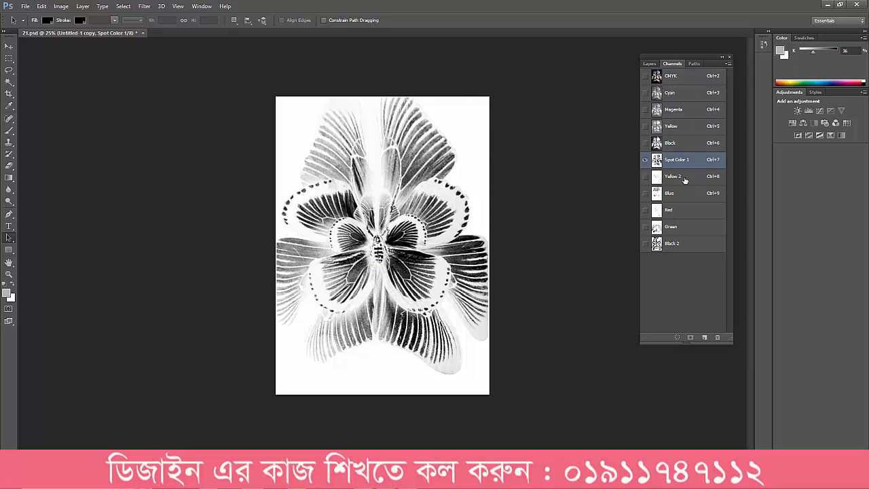
left_click(645, 176)
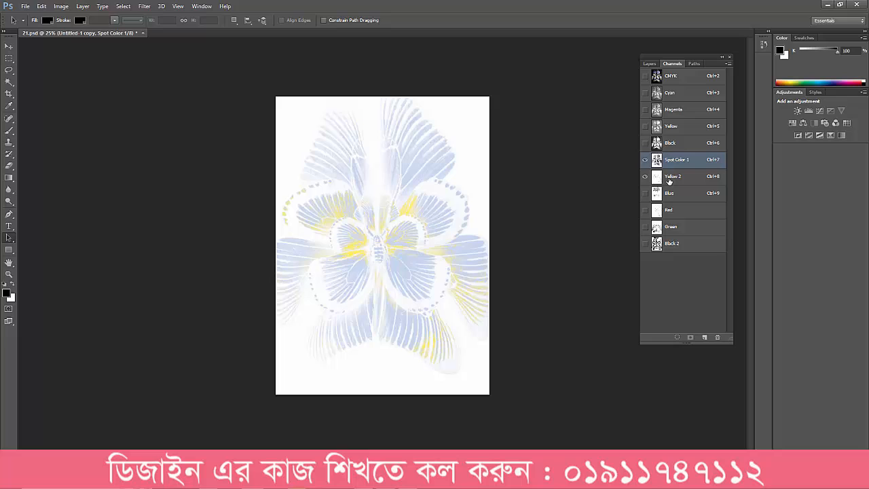
left_click(645, 194)
left_click(646, 210)
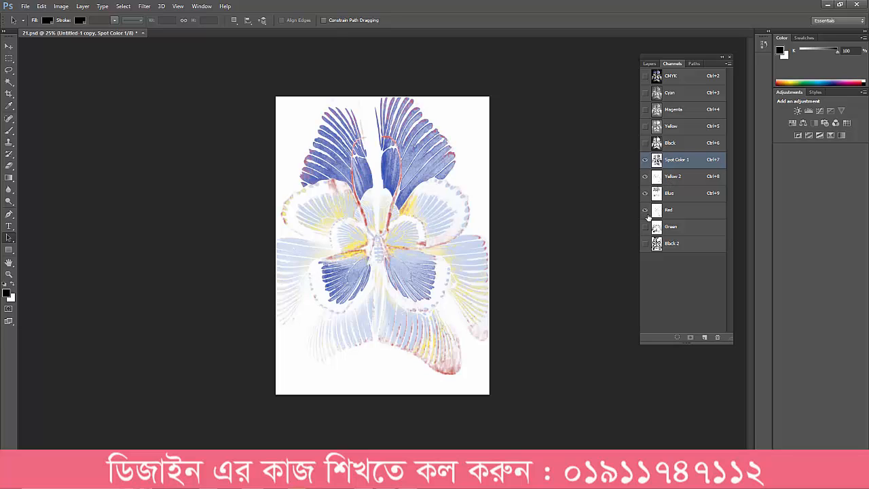
left_click(646, 226)
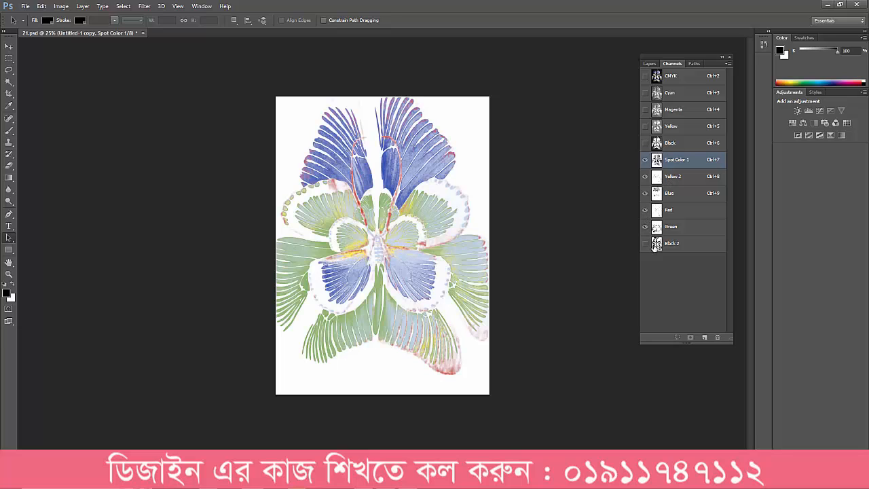
View the Green channel on its own and compare the original Black channel with the Black 2 spot channel.
left_click(656, 245)
left_click(682, 228)
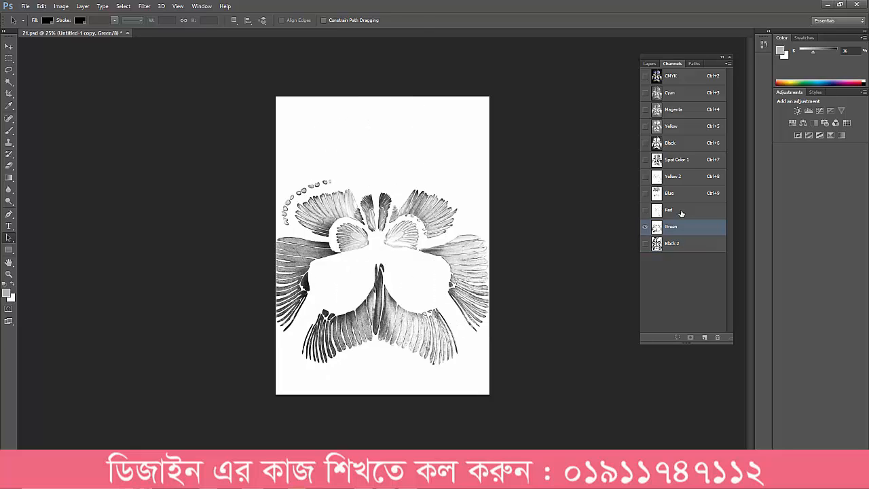
left_click(683, 145)
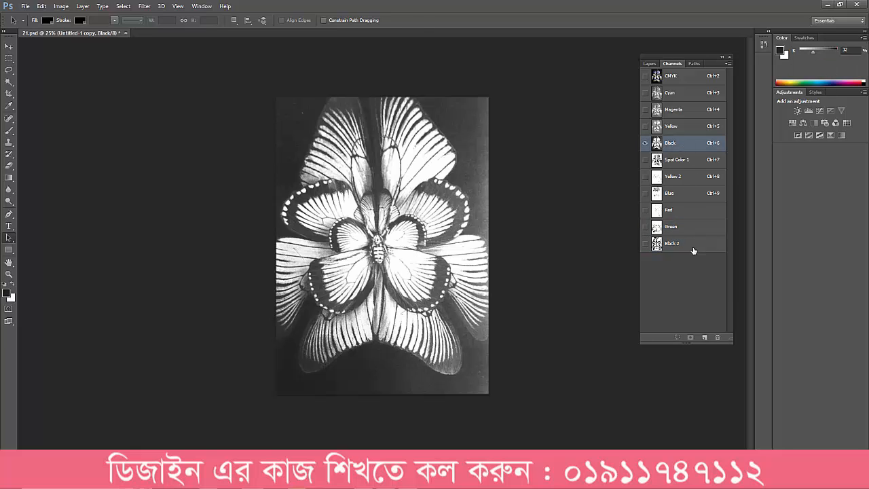
left_click(693, 248)
left_click(680, 144)
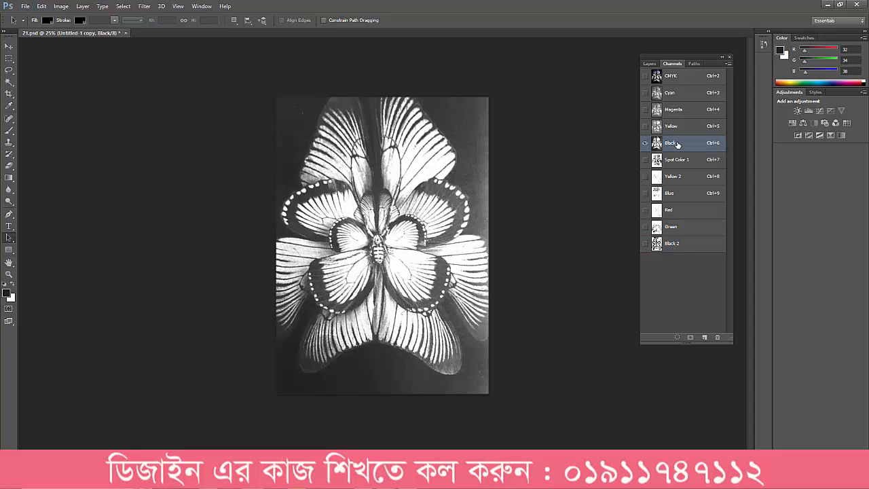
left_click(689, 247)
Duplicate the Black channel and fill the background enclosed by Path 1 with white in the copy, leaving nothing selected.
left_click_drag(679, 143, 703, 338)
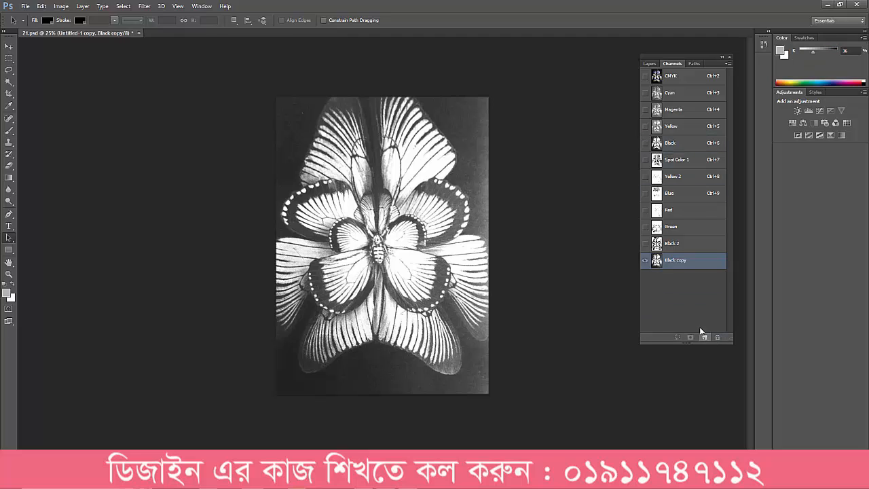
left_click(693, 63)
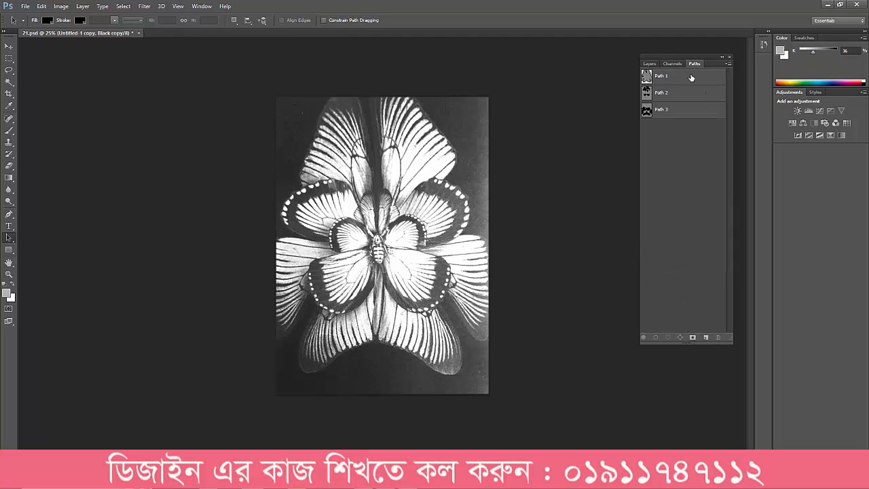
left_click(652, 76)
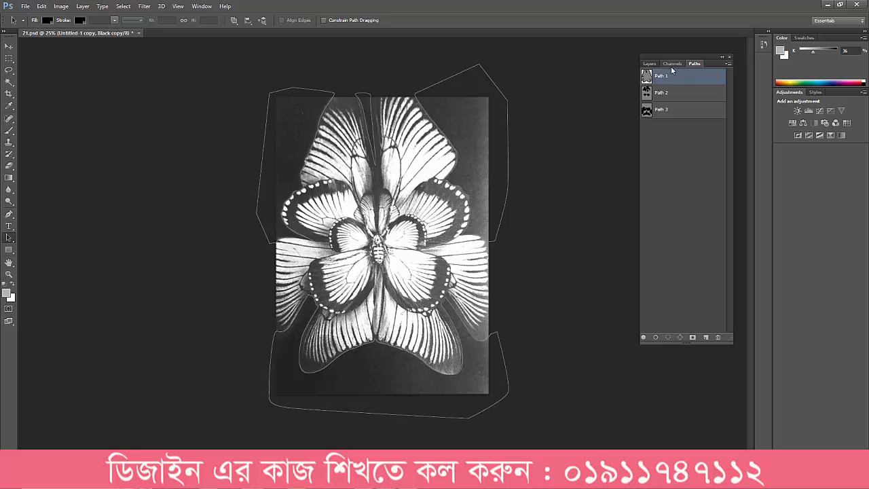
key("ctrl+Return")
left_click(671, 64)
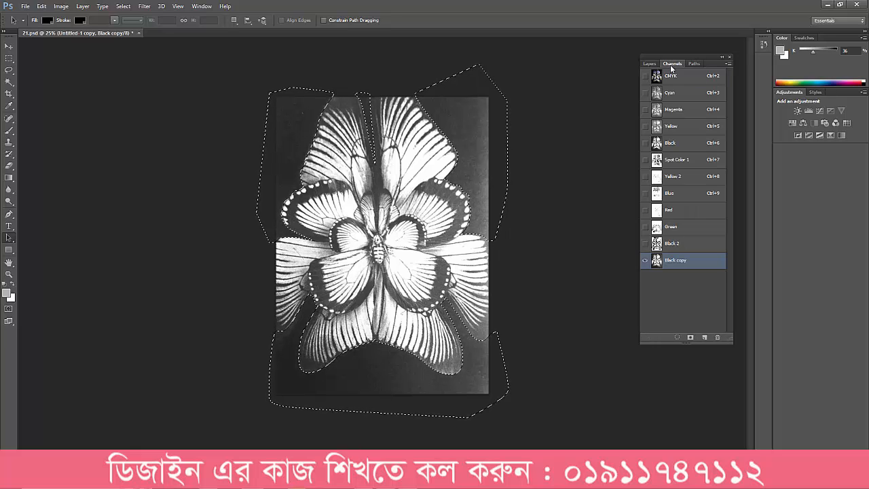
key("alt+BackSpace")
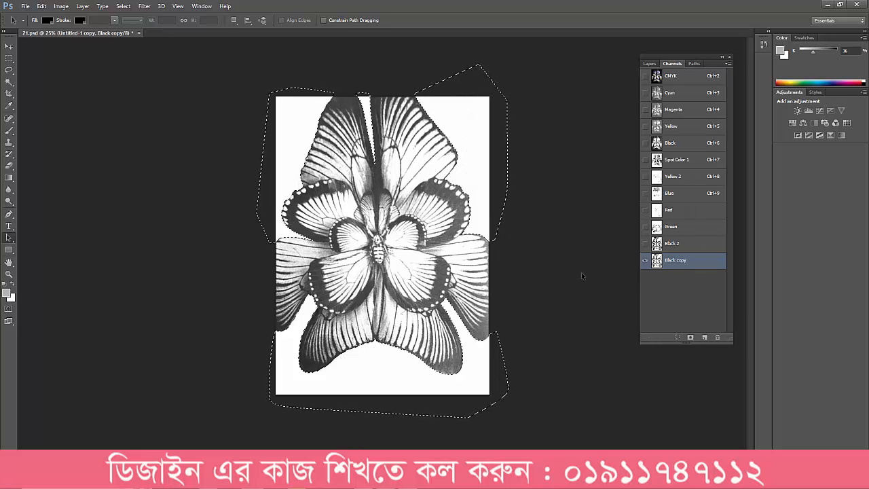
key("ctrl+d")
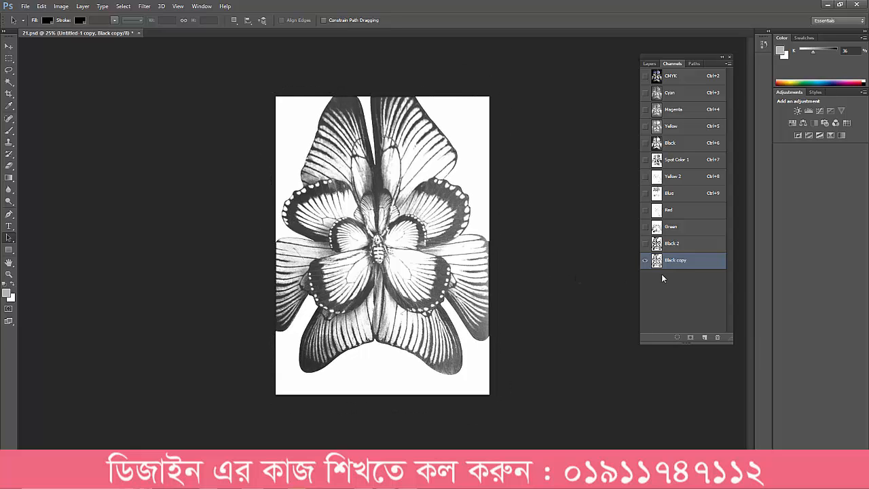
Compare the Black 2 channel with the Black copy channel by switching between them, ending on Black copy.
left_click(679, 243)
left_click(683, 260)
left_click(681, 243)
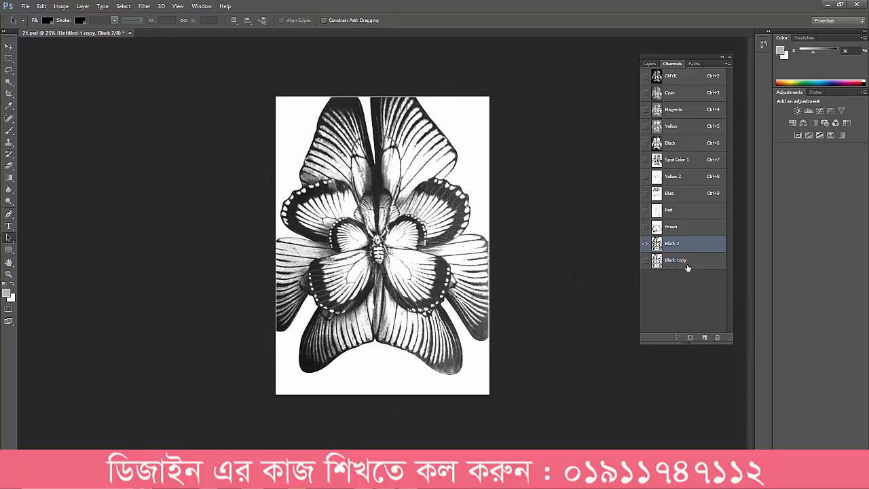
left_click(682, 260)
left_click(681, 243)
left_click(681, 262)
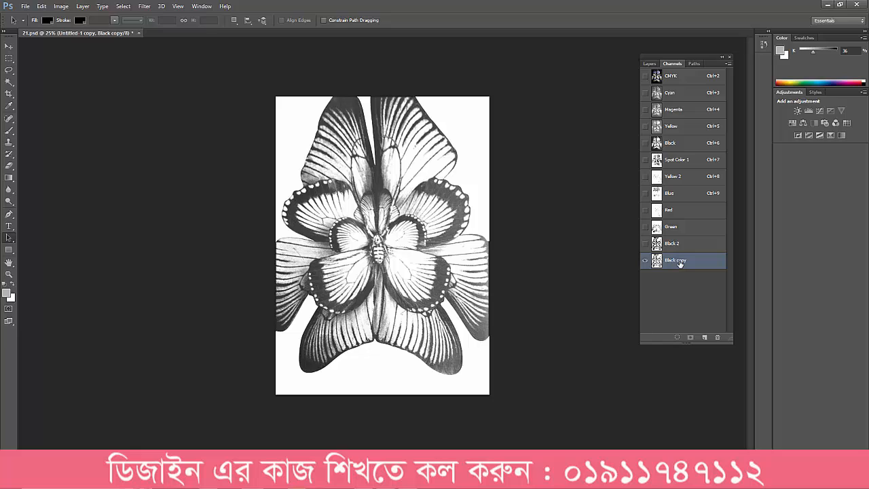
Darken the midtones of the Black copy channel slightly with Levels.
key("ctrl+l")
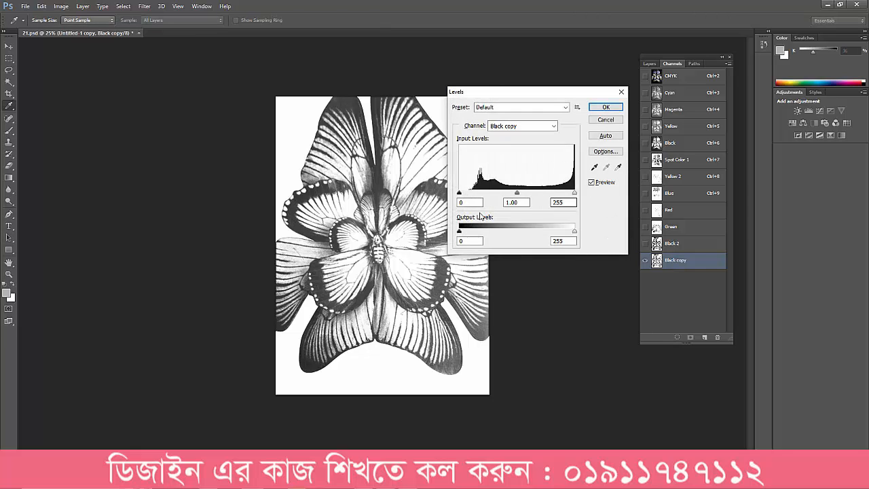
left_click_drag(517, 194, 523, 197)
key("Return")
key("a")
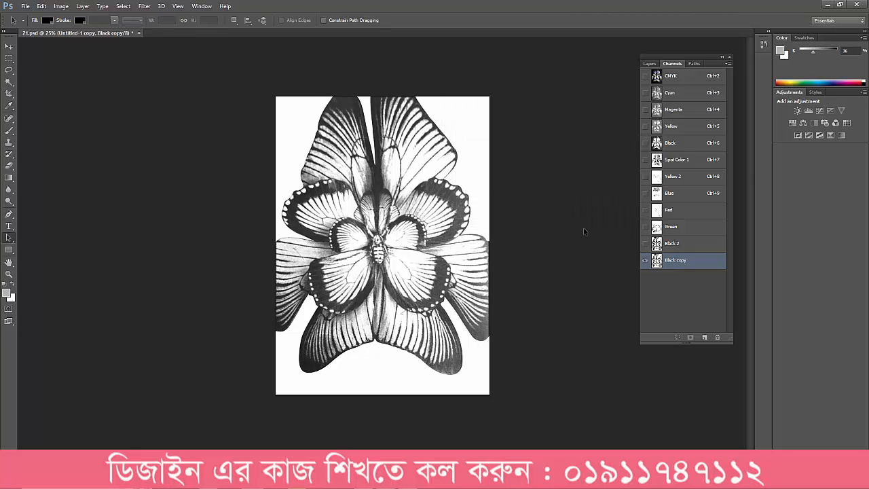